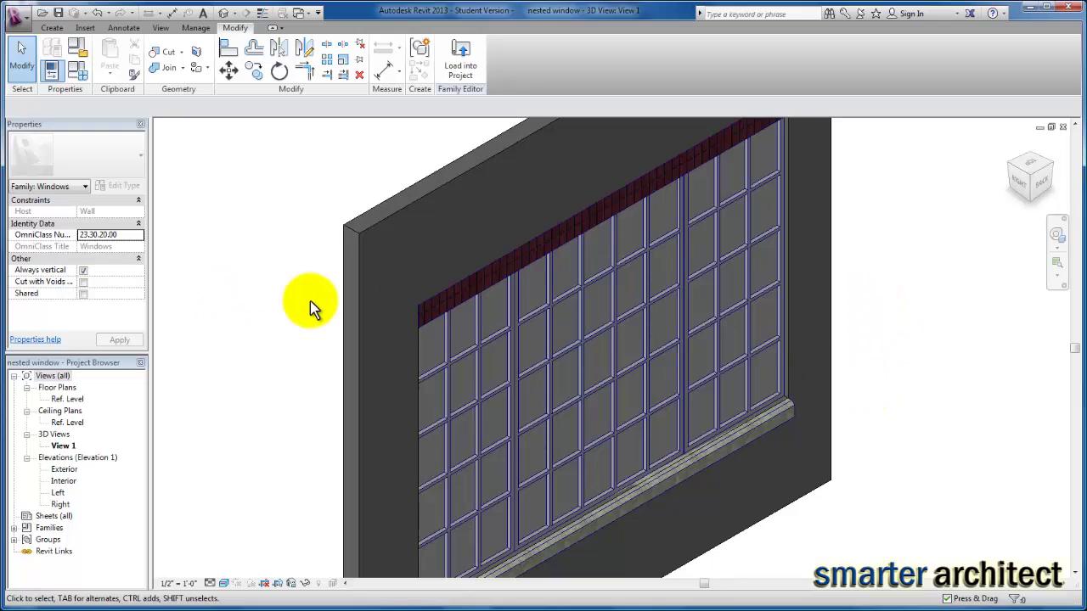
Select the window nested in the wall and edit its 3 x 5 fixed window demo family.
left_click(511, 327)
left_click(459, 70)
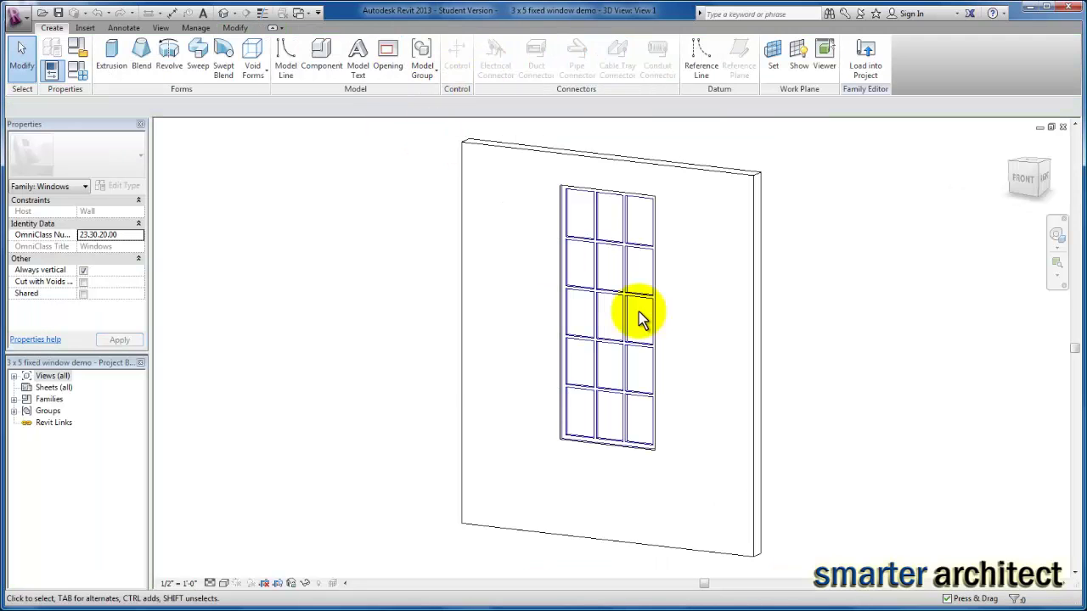
Review Family Types without changes, then select the window's frame extrusion.
left_click(78, 71)
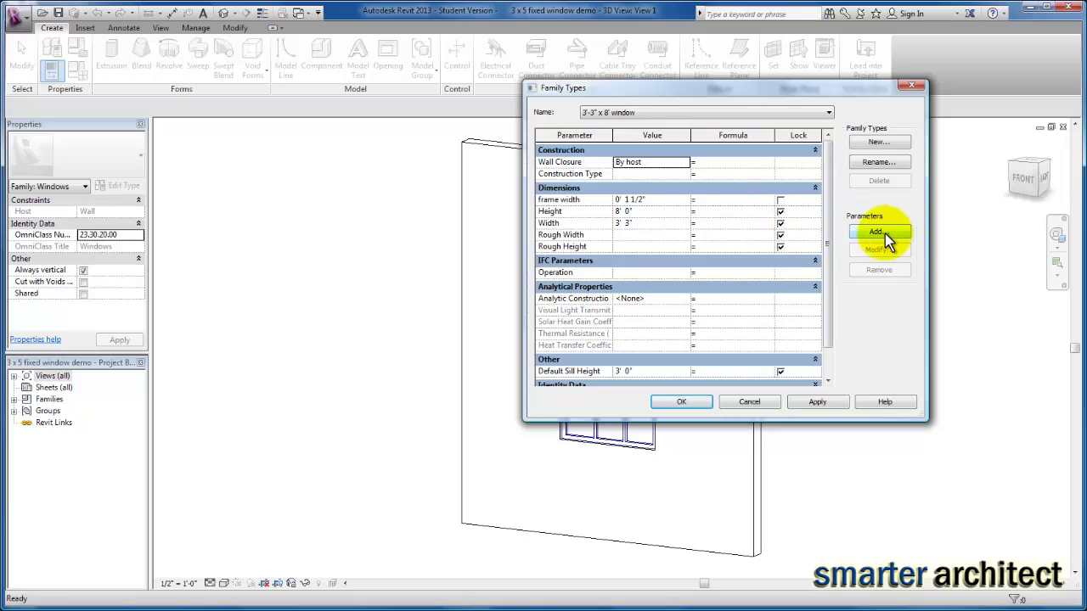
left_click(757, 400)
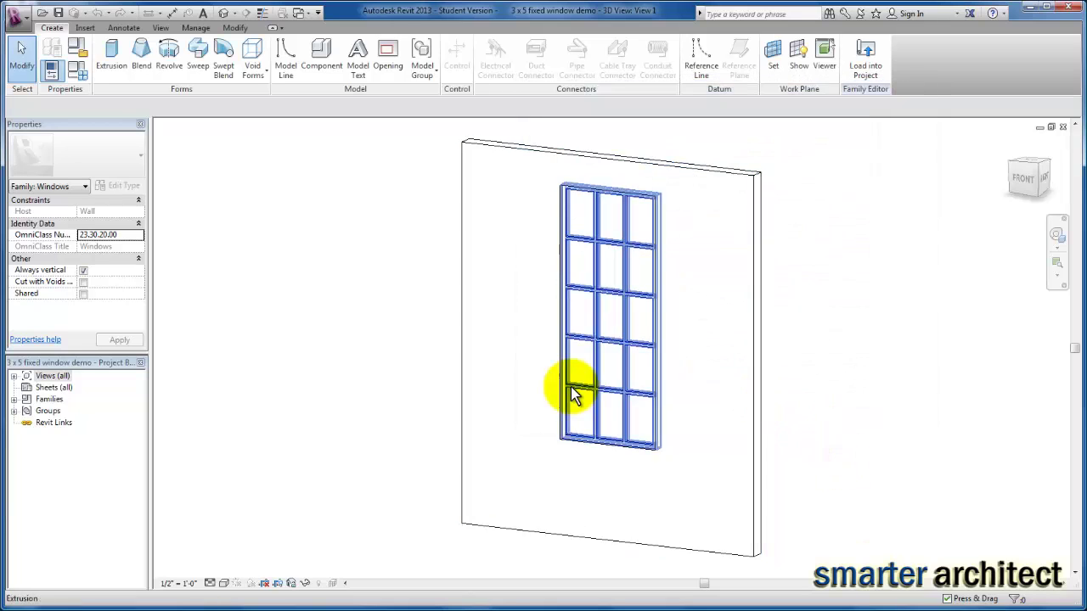
left_click(567, 388)
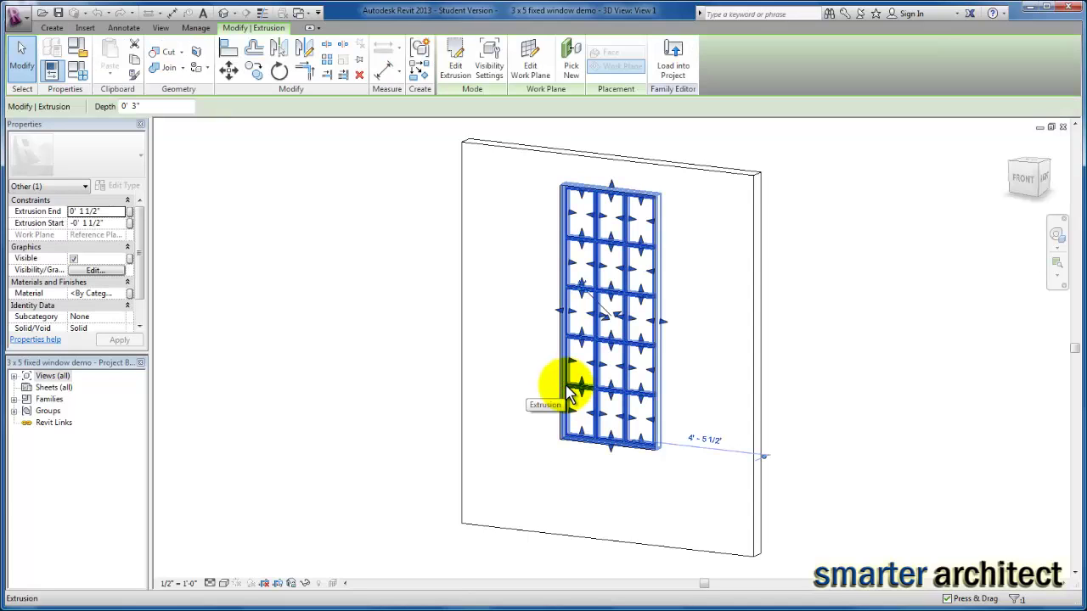
Link the frame extrusion's material to a new 'frame material' family parameter.
left_click(130, 294)
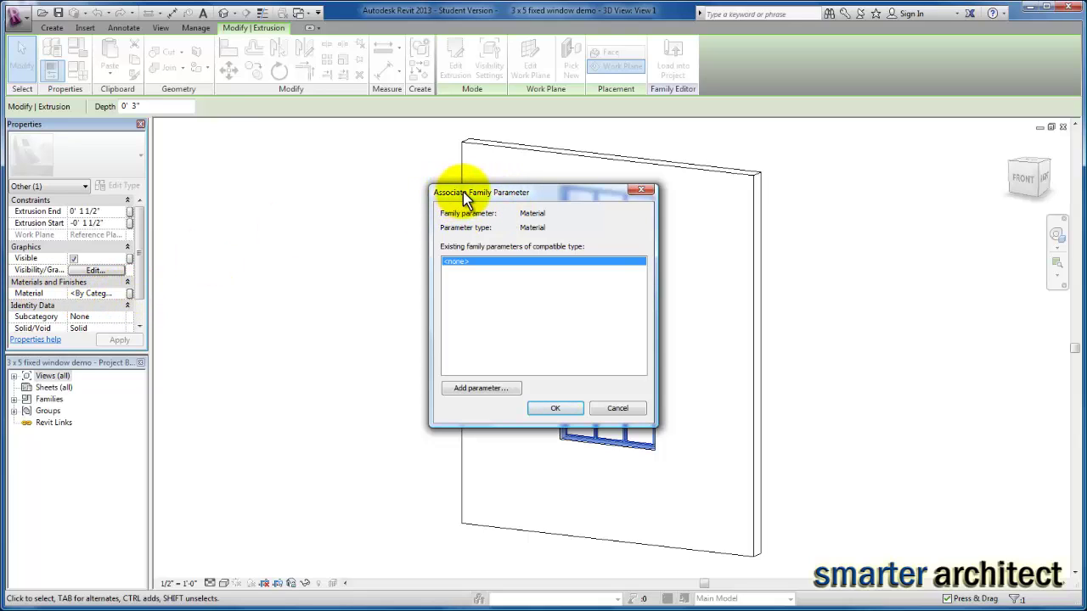
left_click(492, 390)
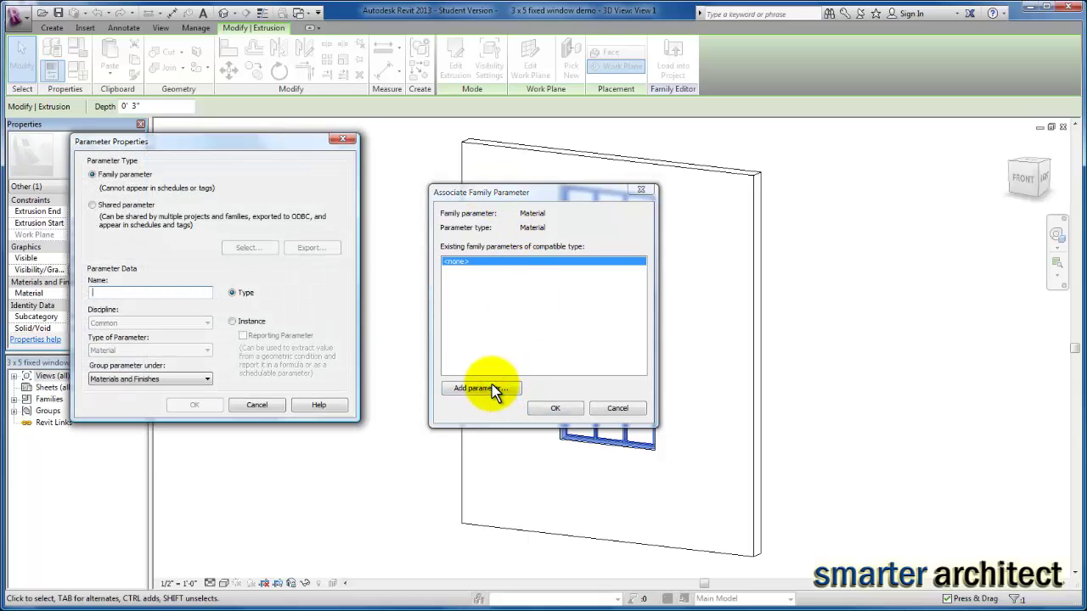
type("frame material")
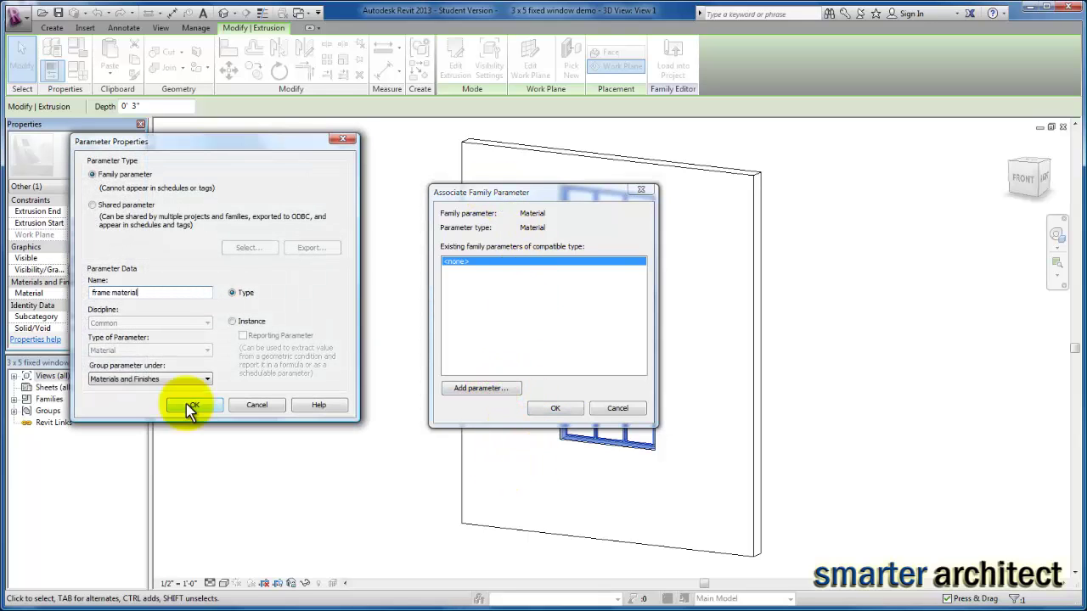
left_click(188, 404)
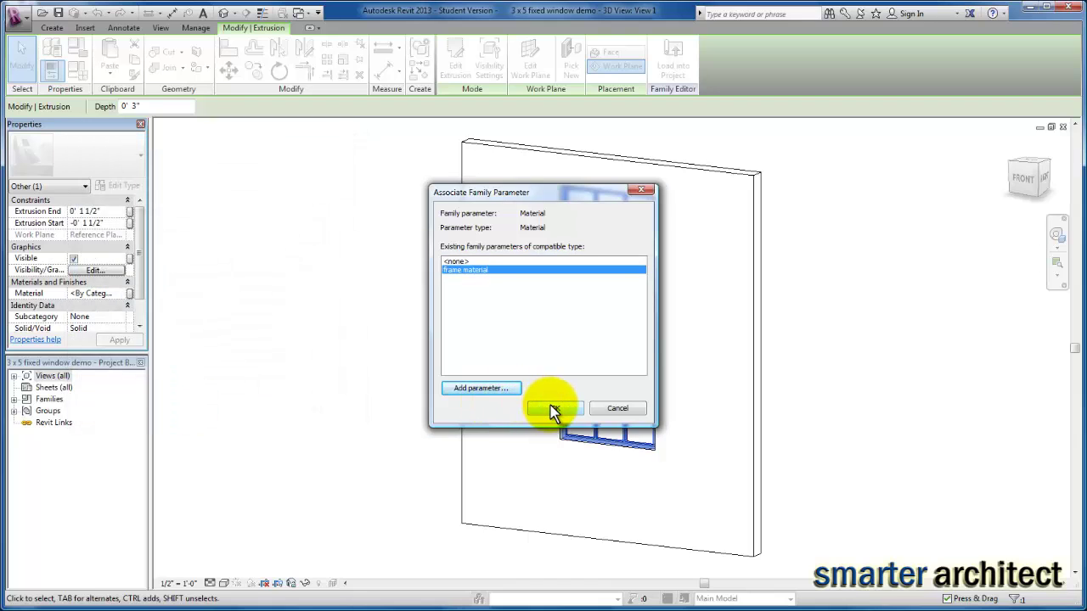
left_click(554, 413)
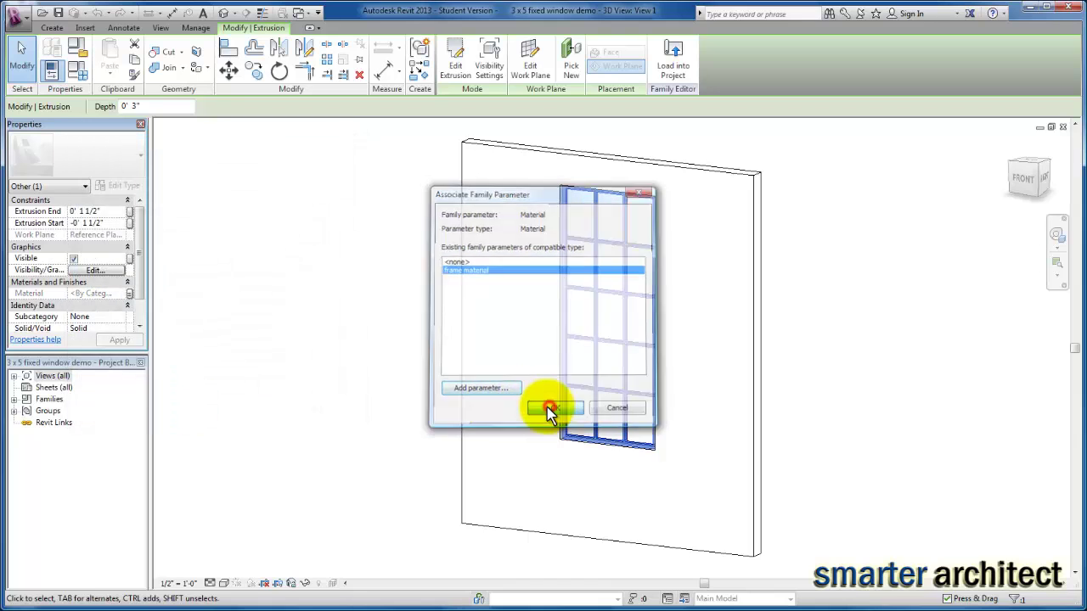
left_click(297, 357)
Link the glass panes extrusion's material to a new 'glass material' family parameter.
scroll(597, 343, "up", 5)
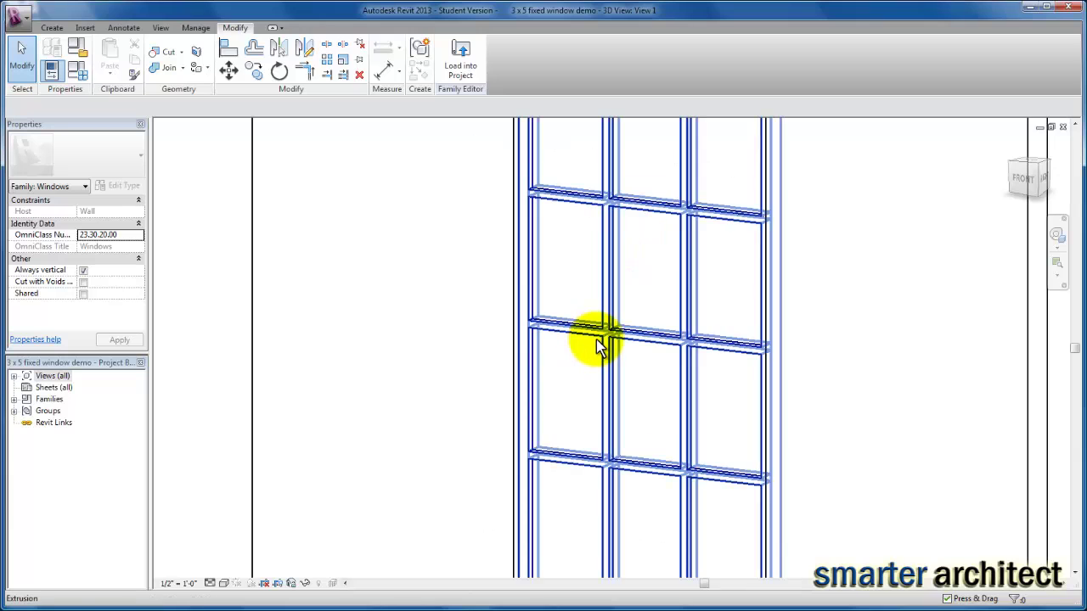
left_click(594, 462)
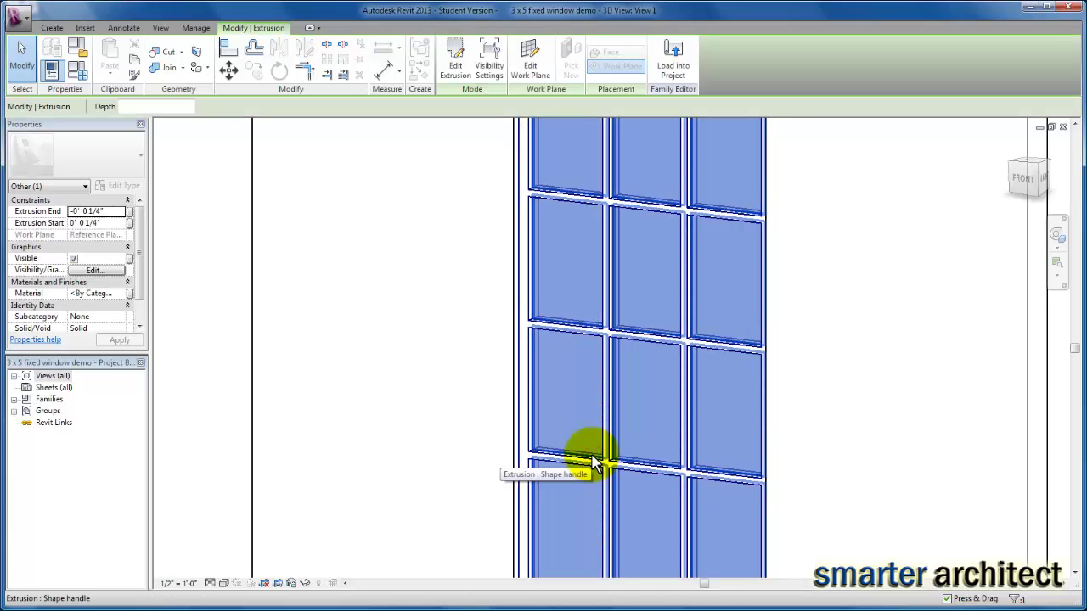
left_click(130, 293)
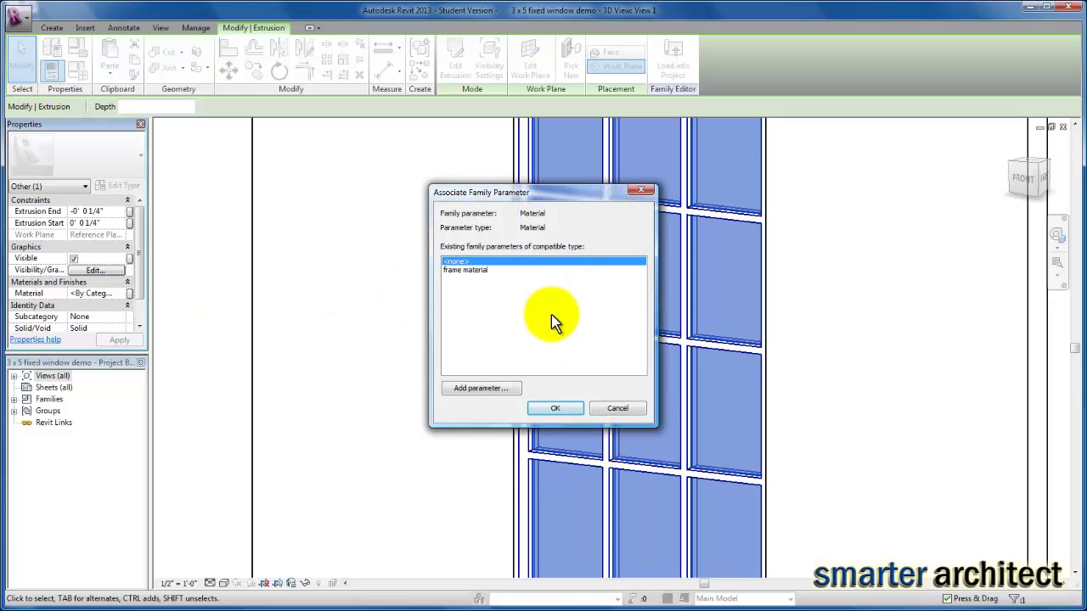
left_click(487, 388)
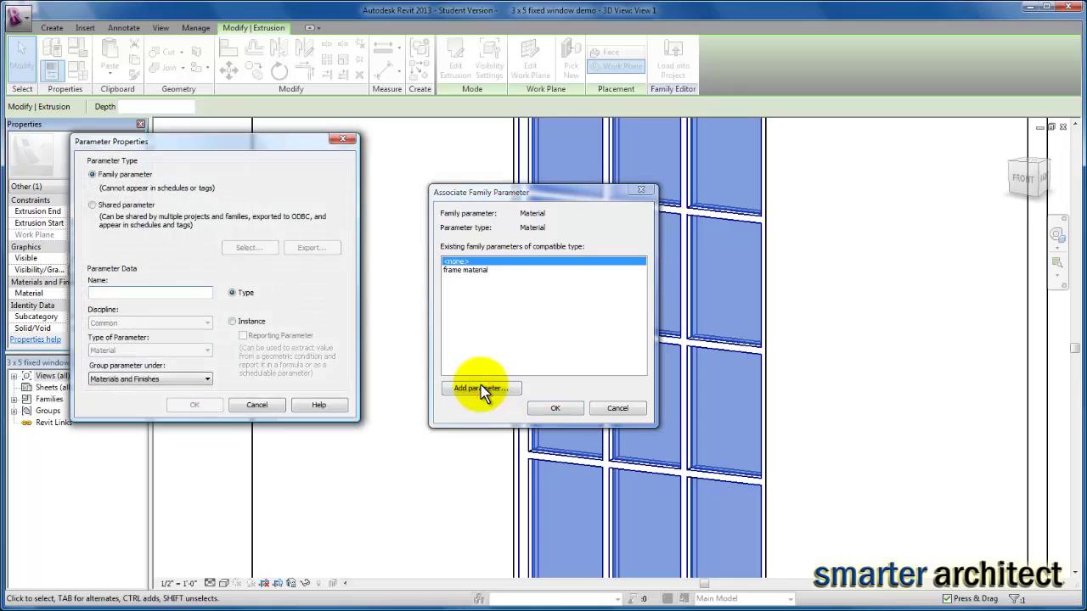
type("glass material")
left_click(219, 411)
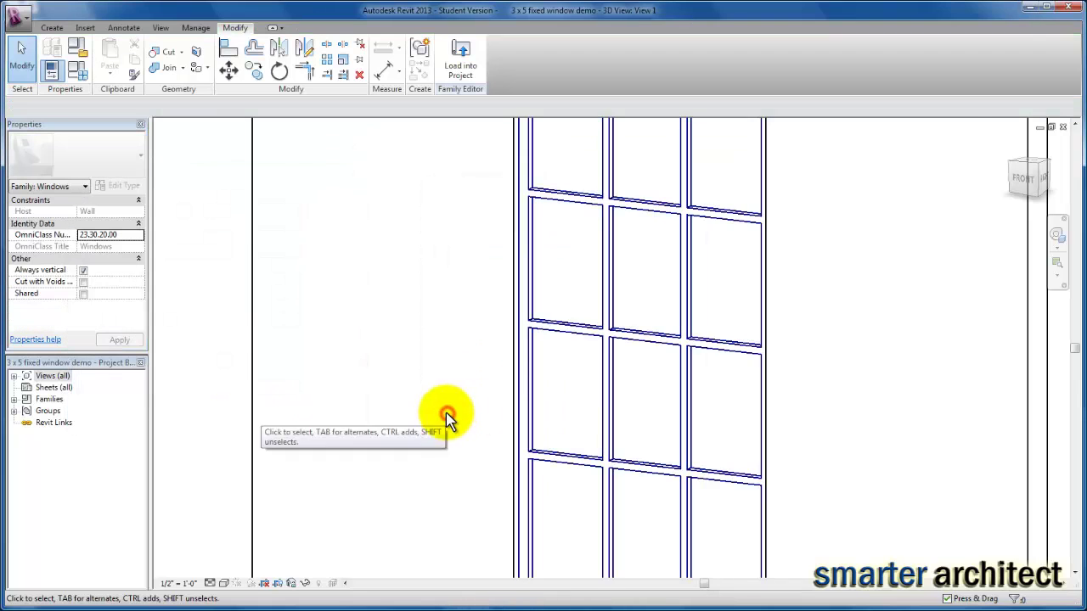
Switch the 3D view to Shaded and orbit to an angled view of the window in its wall.
scroll(518, 381, "down", 5)
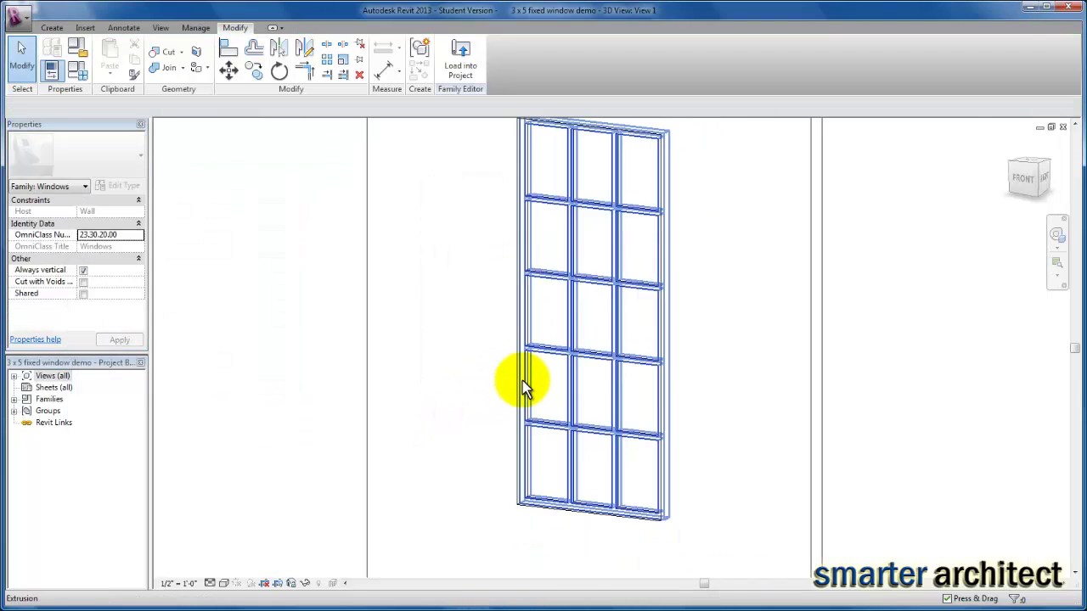
left_click(220, 585)
left_click(260, 552)
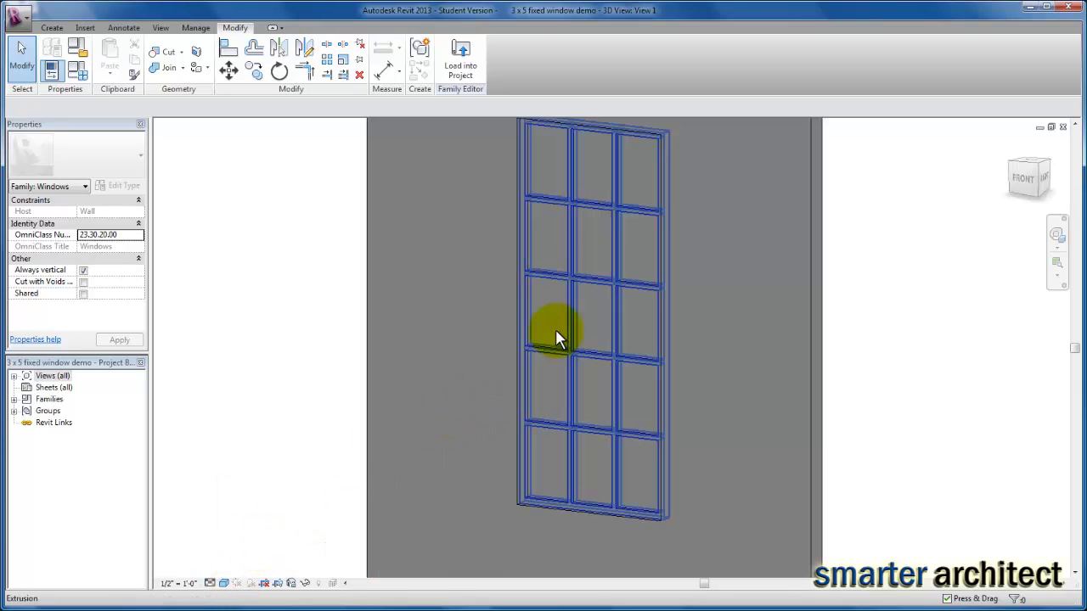
middle_click_drag(561, 334, 430, 239, "shift")
scroll(382, 226, "up", 3)
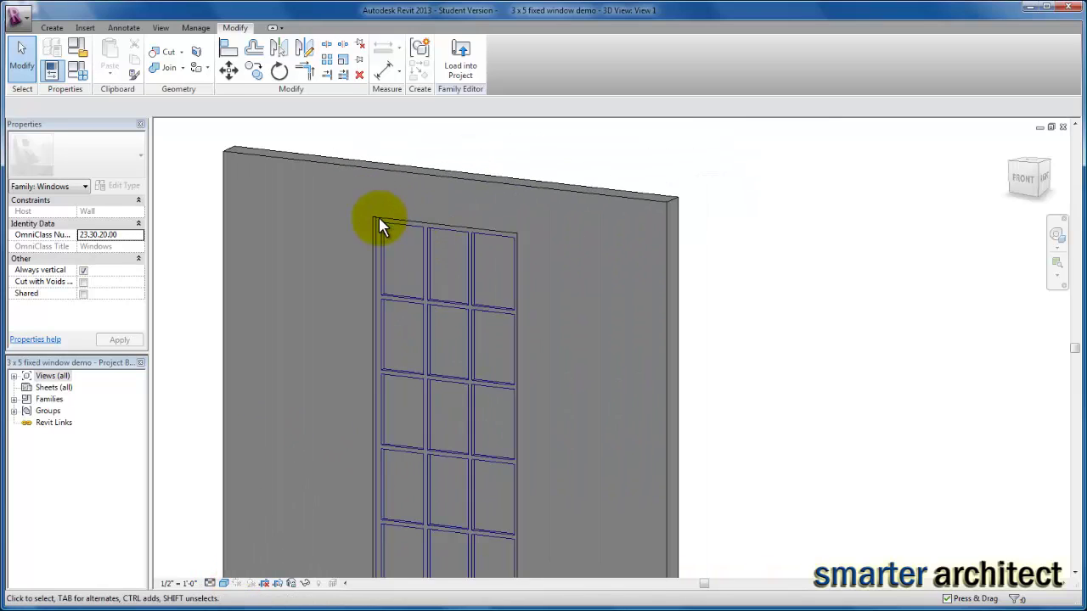
Set the frame material type parameter to Aluminum 7075 from the material library.
left_click(79, 77)
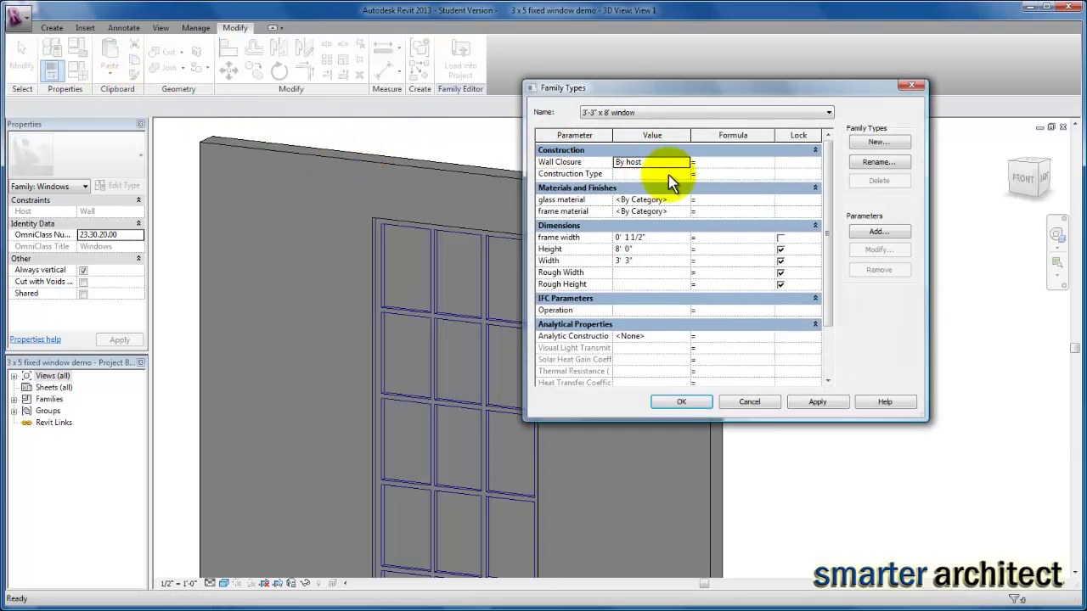
left_click(686, 211)
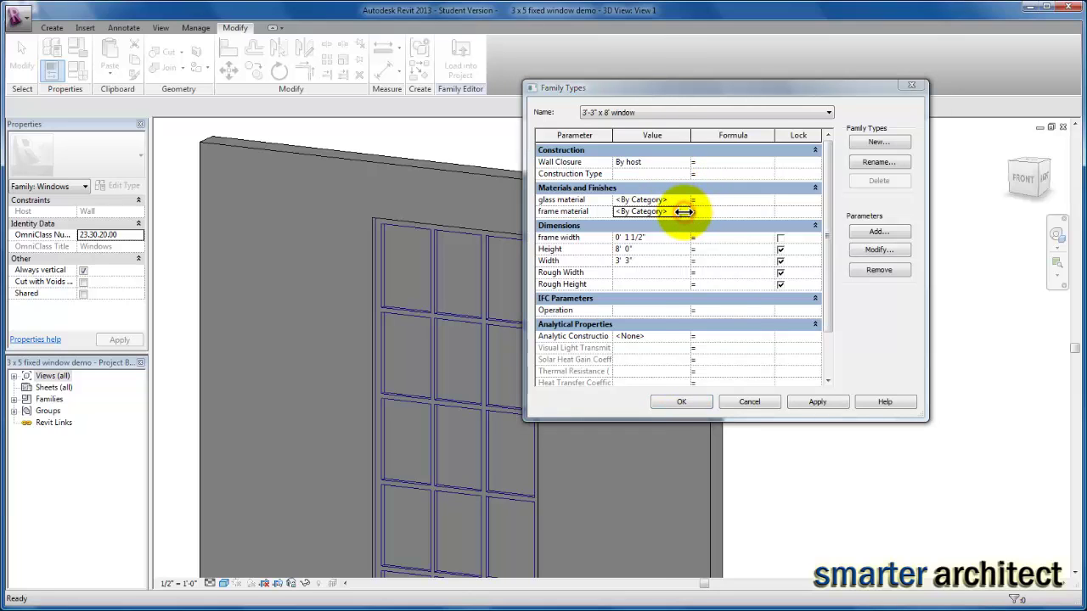
left_click(685, 211)
type("aluminum")
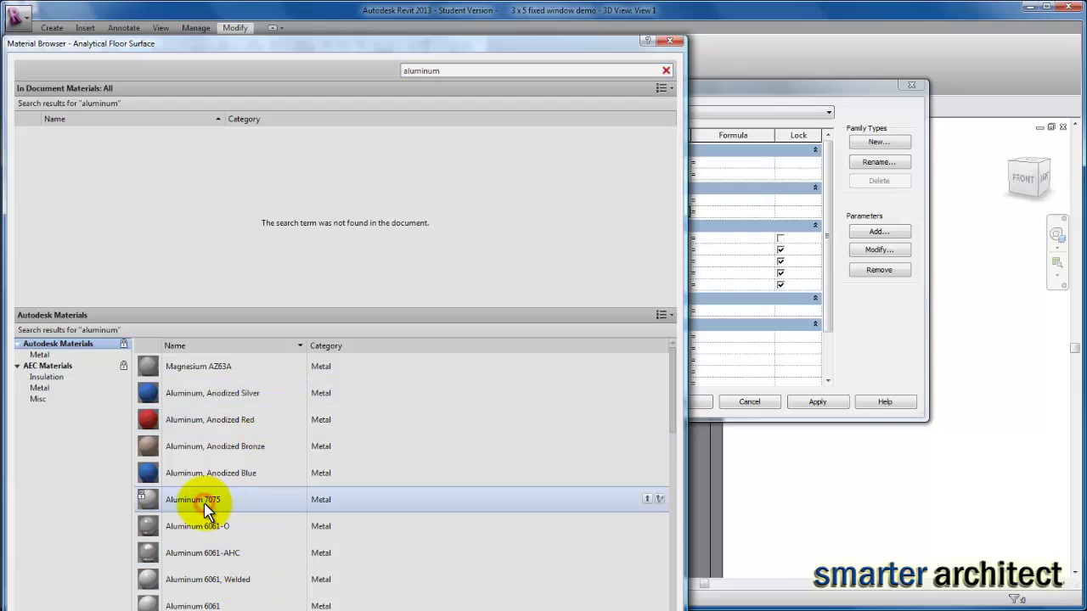
scroll(484, 563, "down", 1)
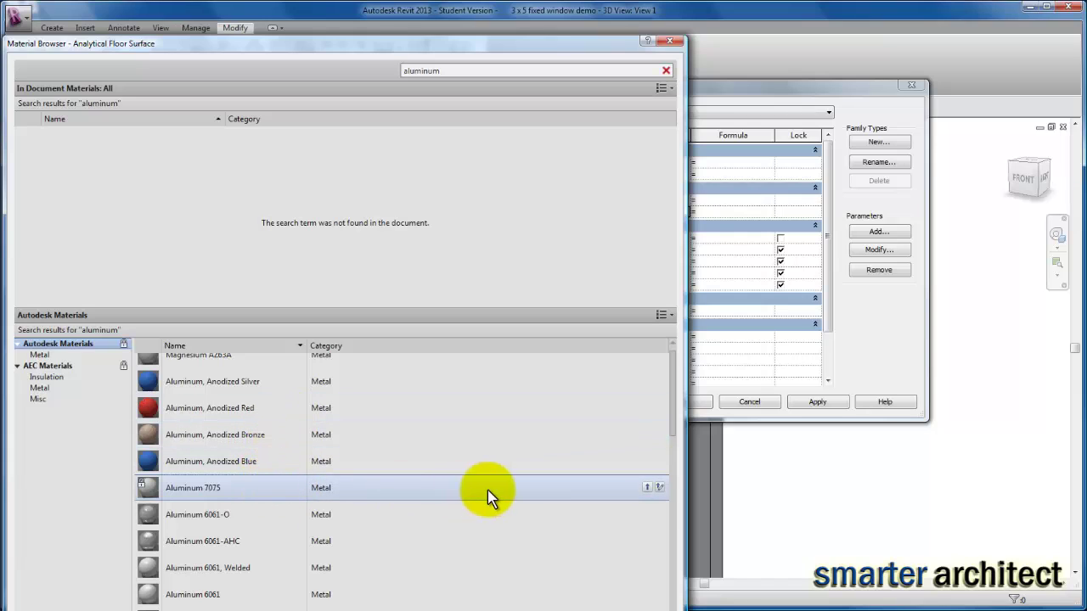
left_click(650, 489)
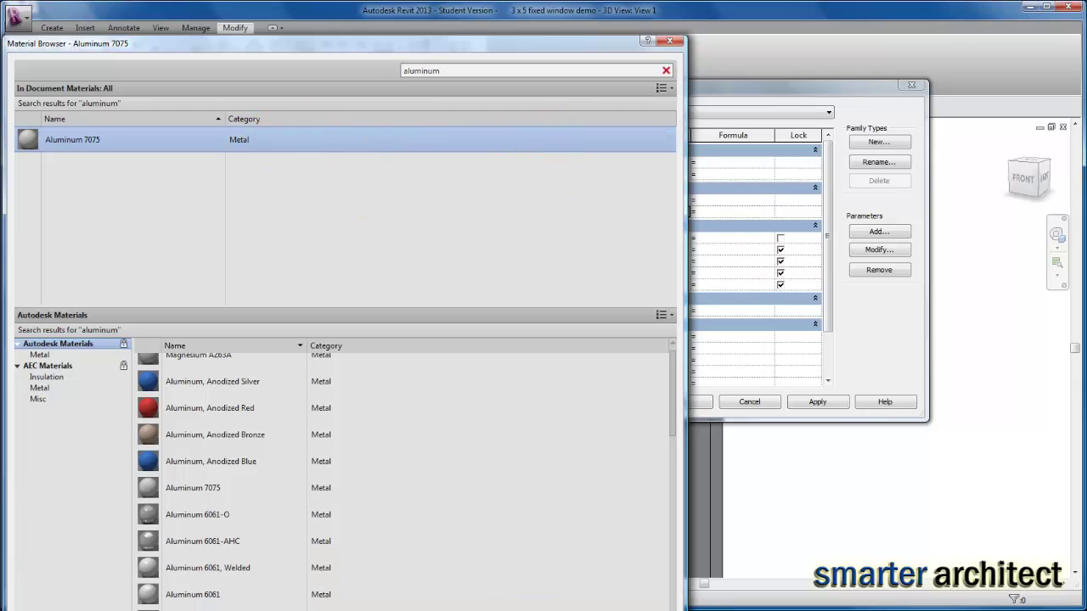
key("Return")
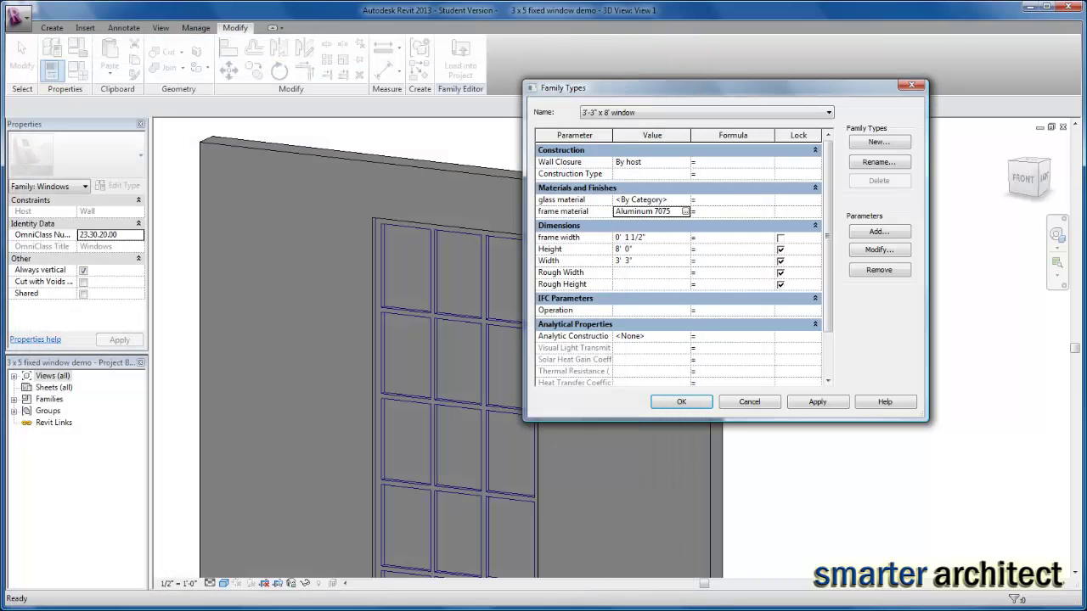
Set the glass material parameter to the document's existing Glass material.
left_click(683, 199)
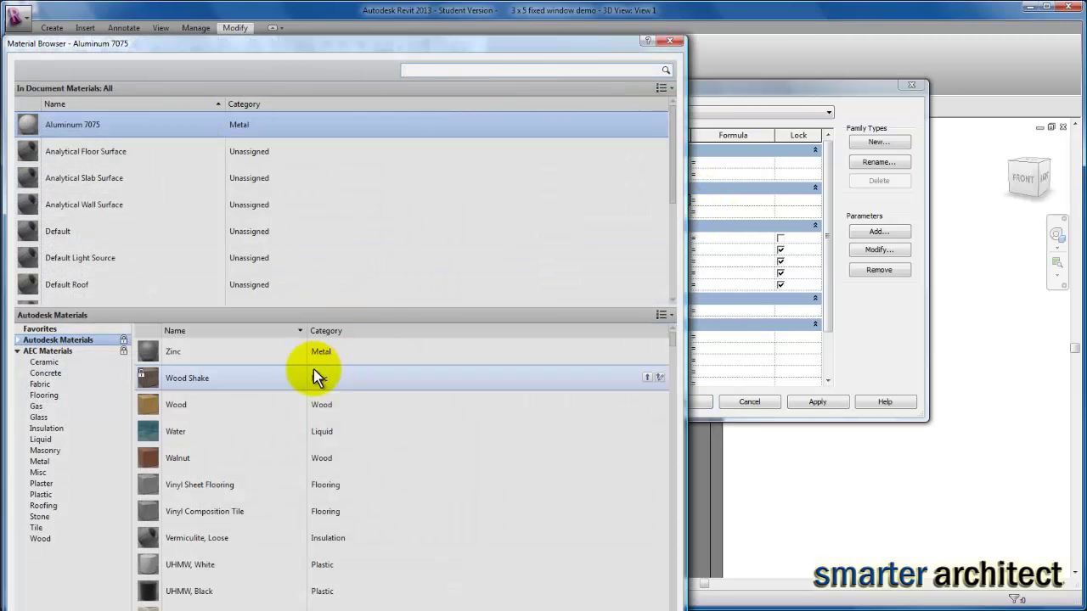
type("glass")
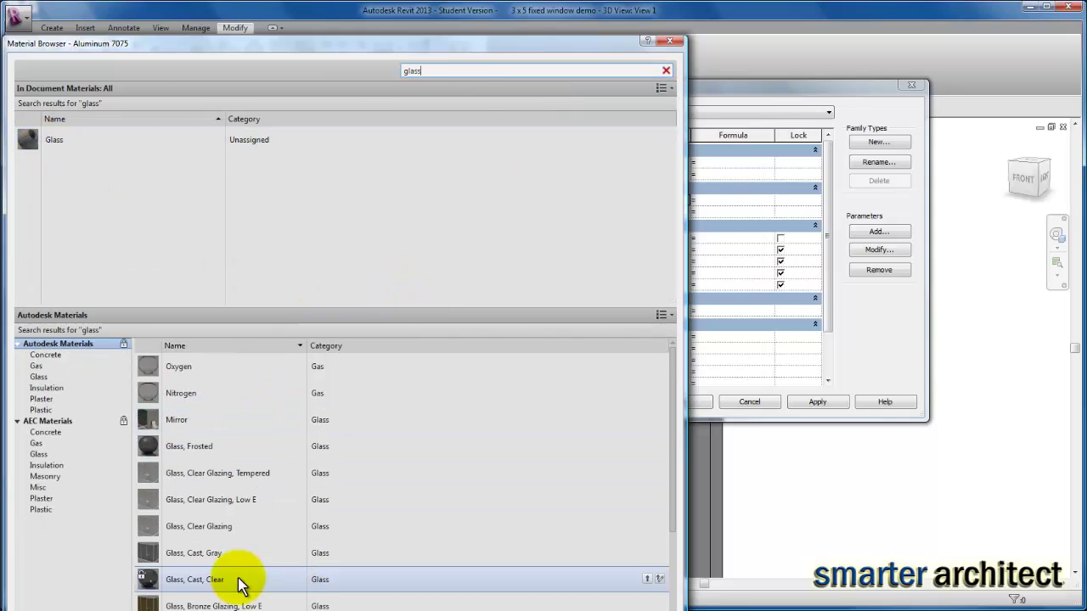
mouse_move(675, 456)
left_mouse_down()
mouse_move(685, 548)
mouse_move(691, 451)
left_mouse_up()
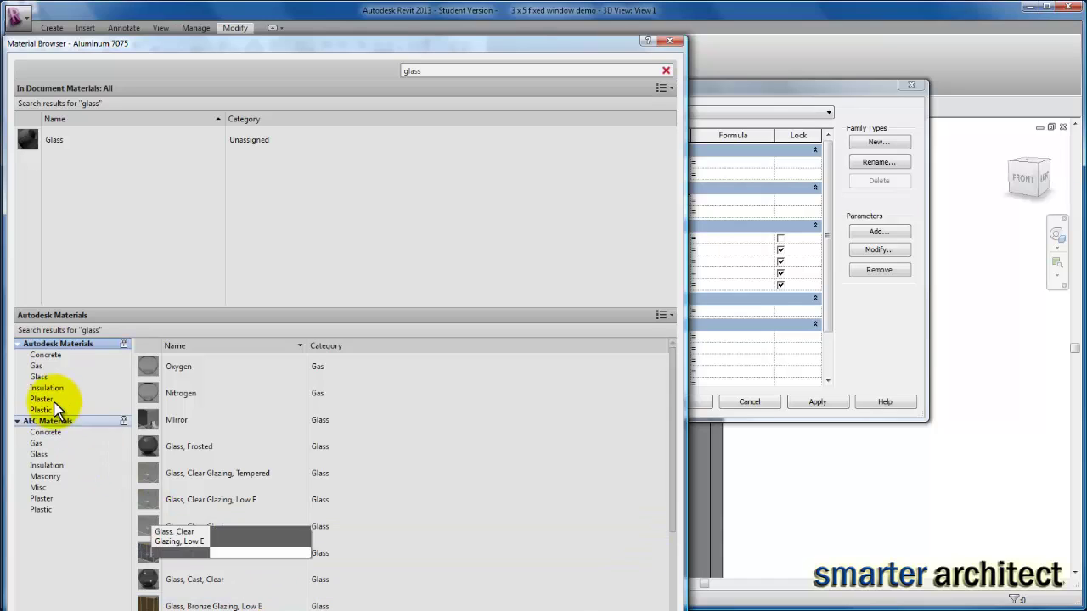
left_click(42, 458)
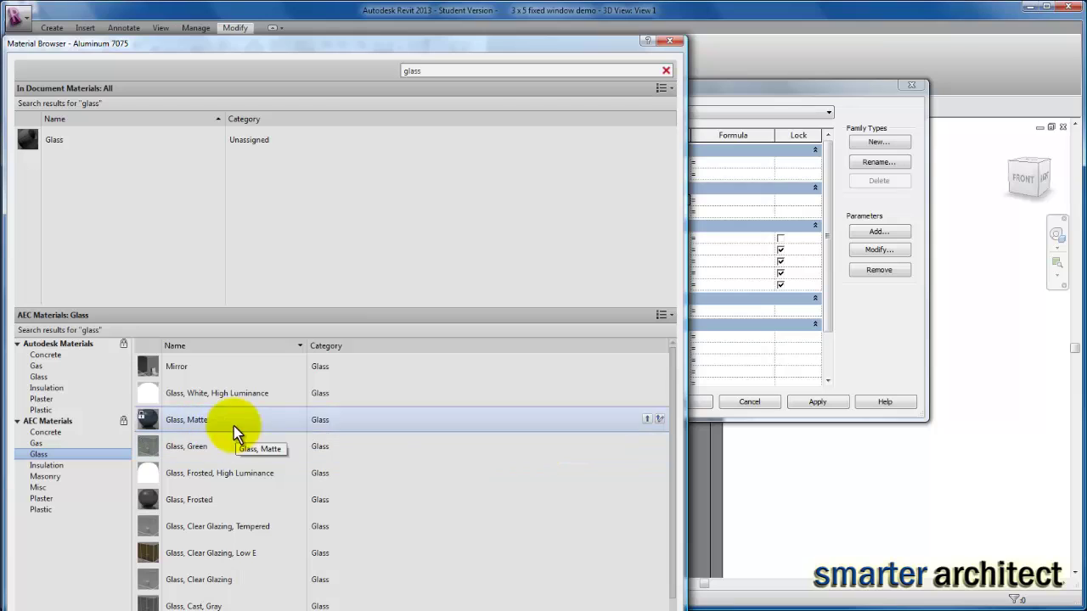
scroll(425, 459, "down", 1)
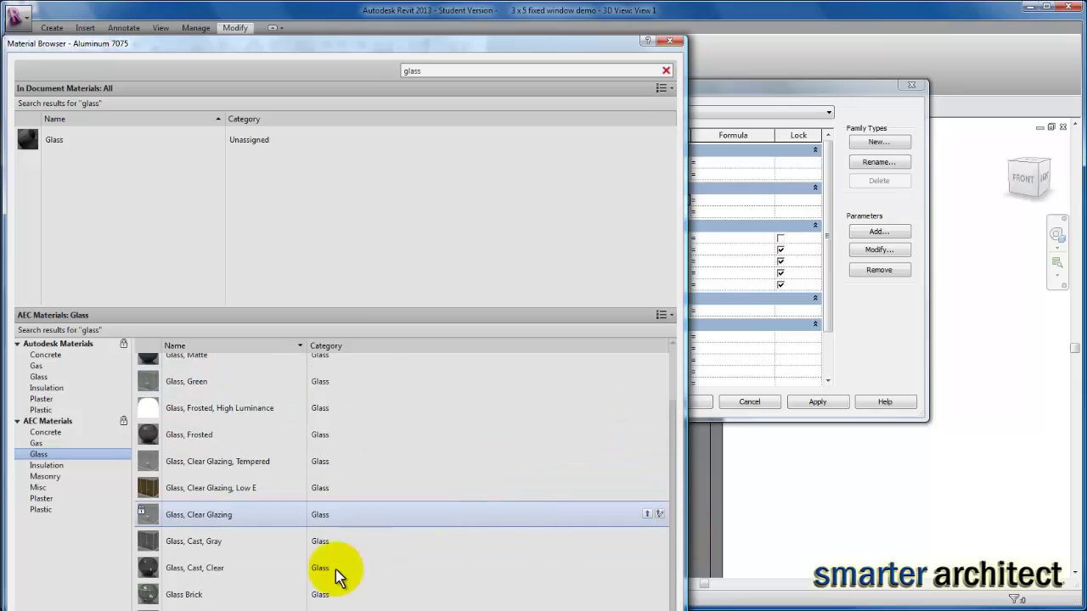
scroll(674, 553, "up", 1)
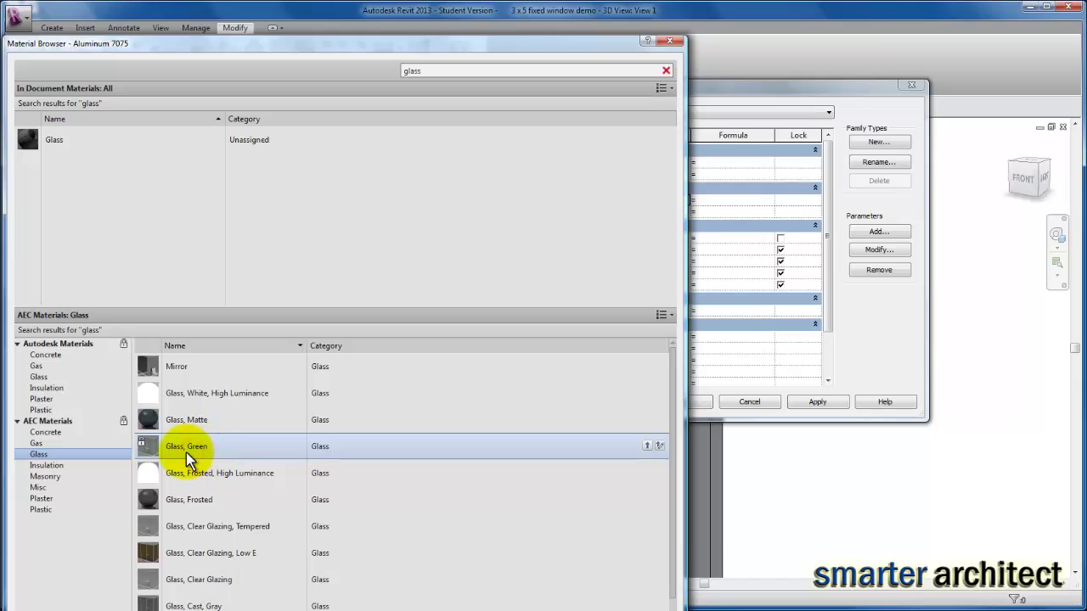
scroll(255, 526, "down", 1)
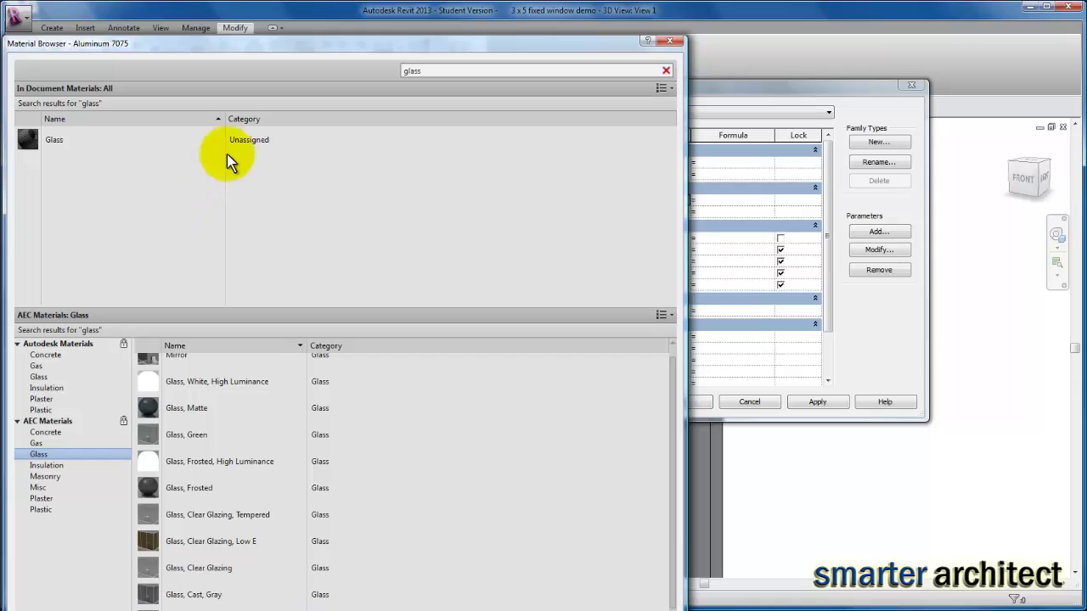
left_click(249, 141)
key("Return")
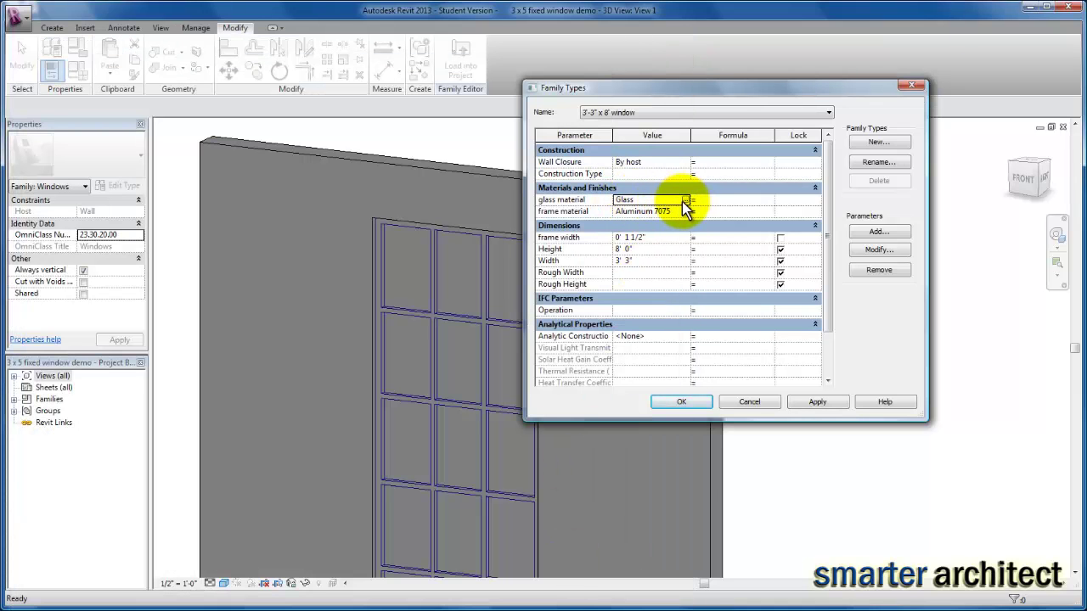
Apply and accept the Aluminum 7075 and Glass materials in Family Types, then clear the selection.
left_click(820, 402)
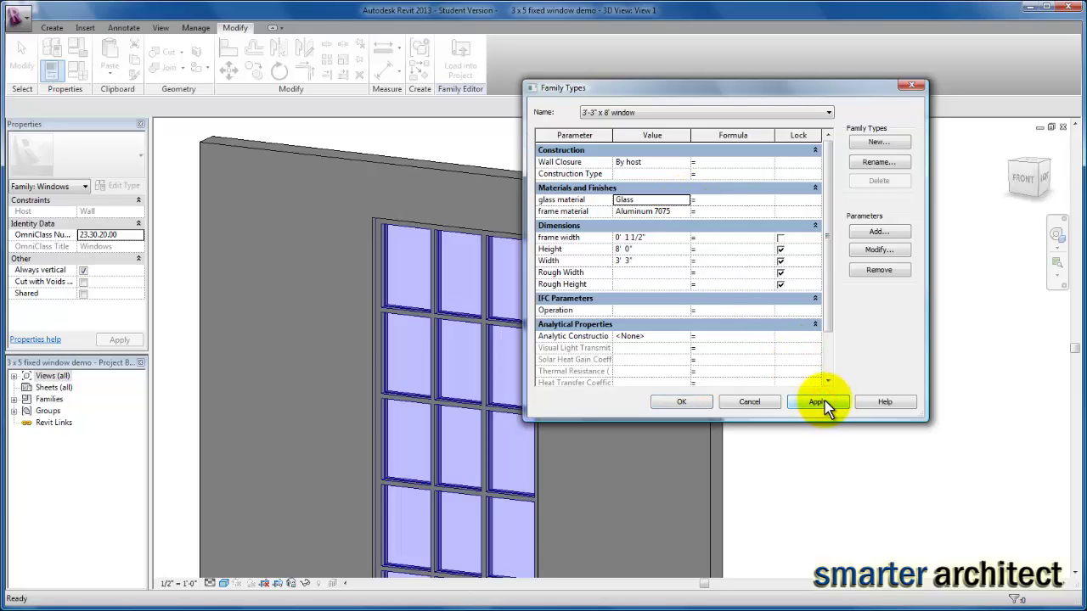
left_click(676, 401)
left_click(500, 240)
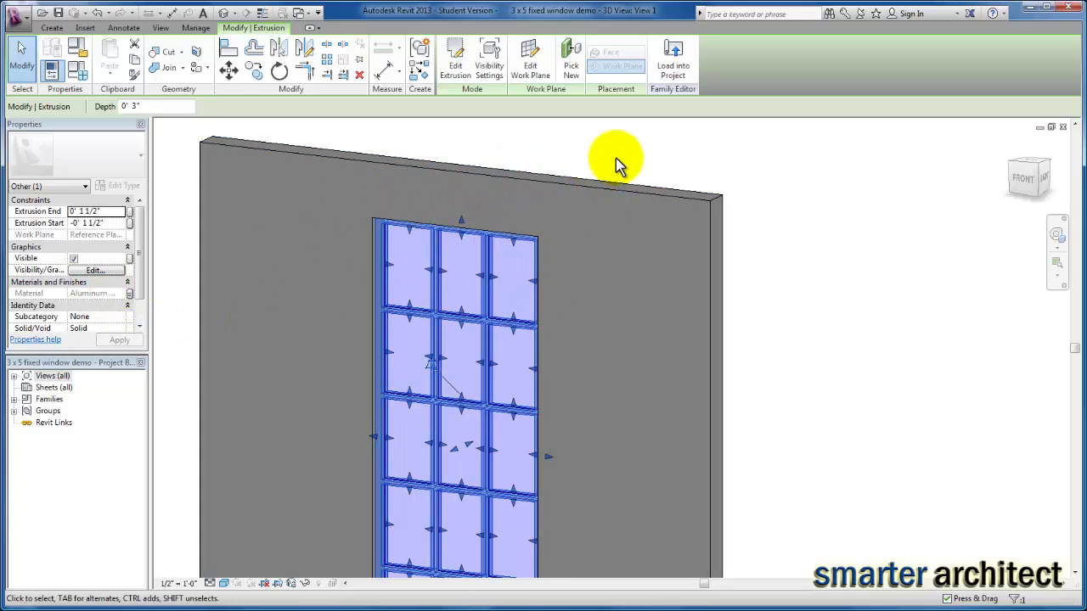
left_click(690, 153)
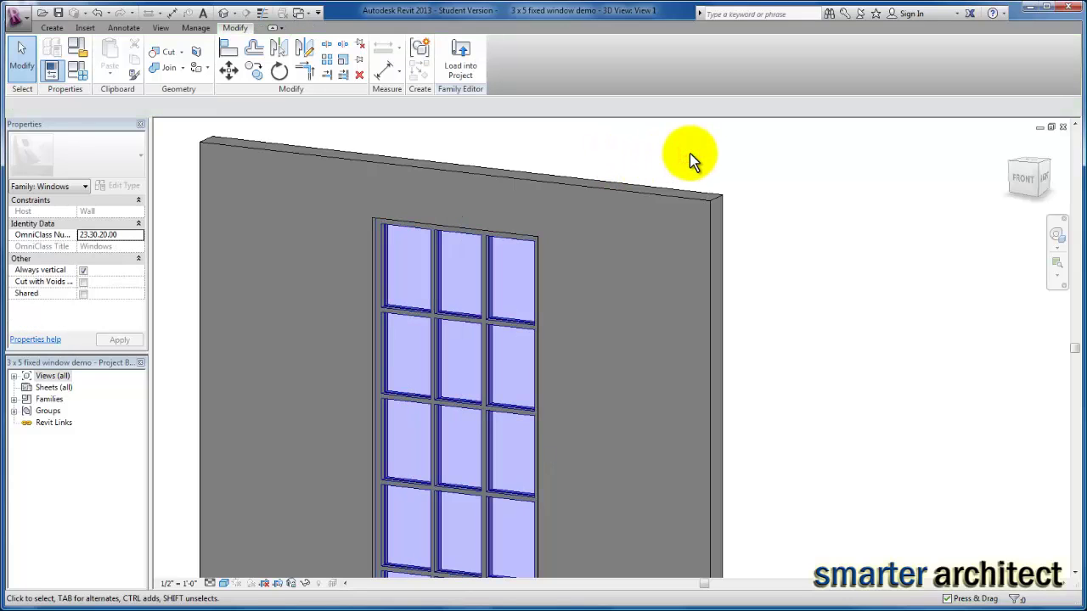
scroll(689, 153, "down", 3)
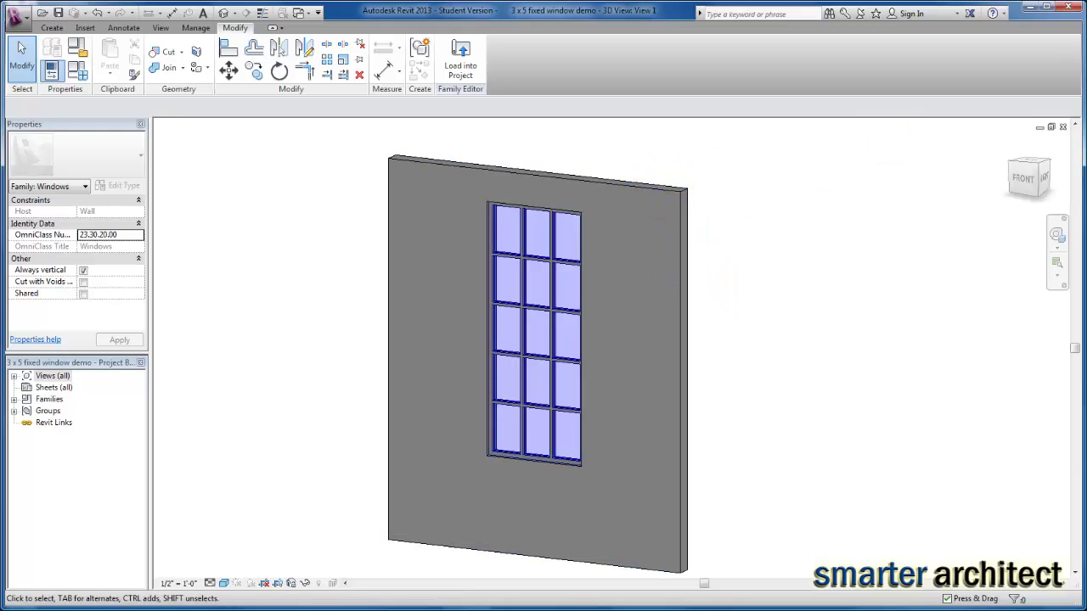
Close the family, overwriting 3 x 5 fixed window demo.rfa, and clear the selection.
left_click(1062, 126)
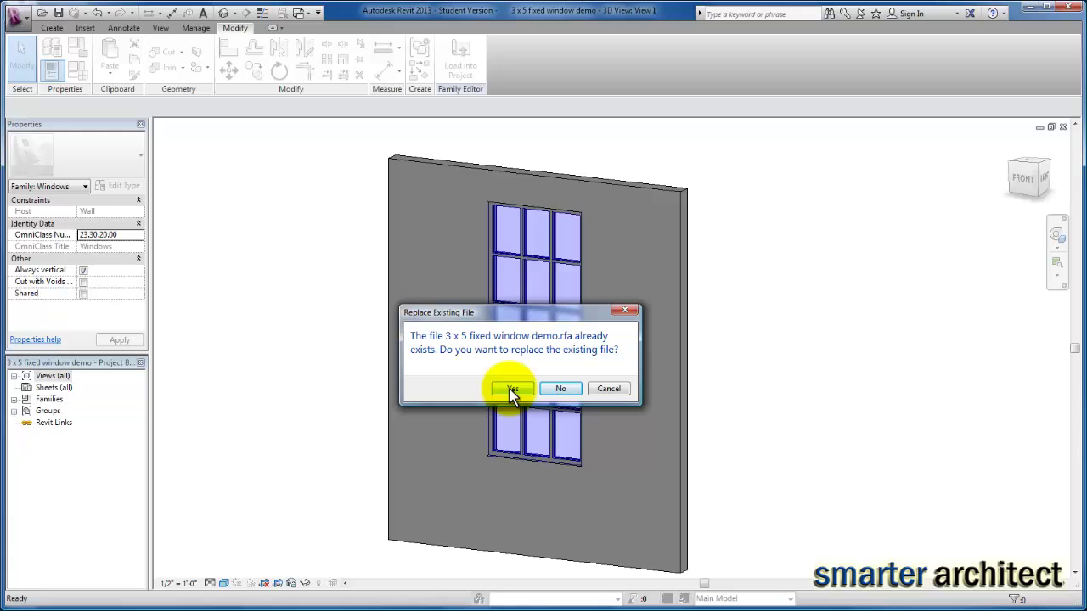
left_click(512, 389)
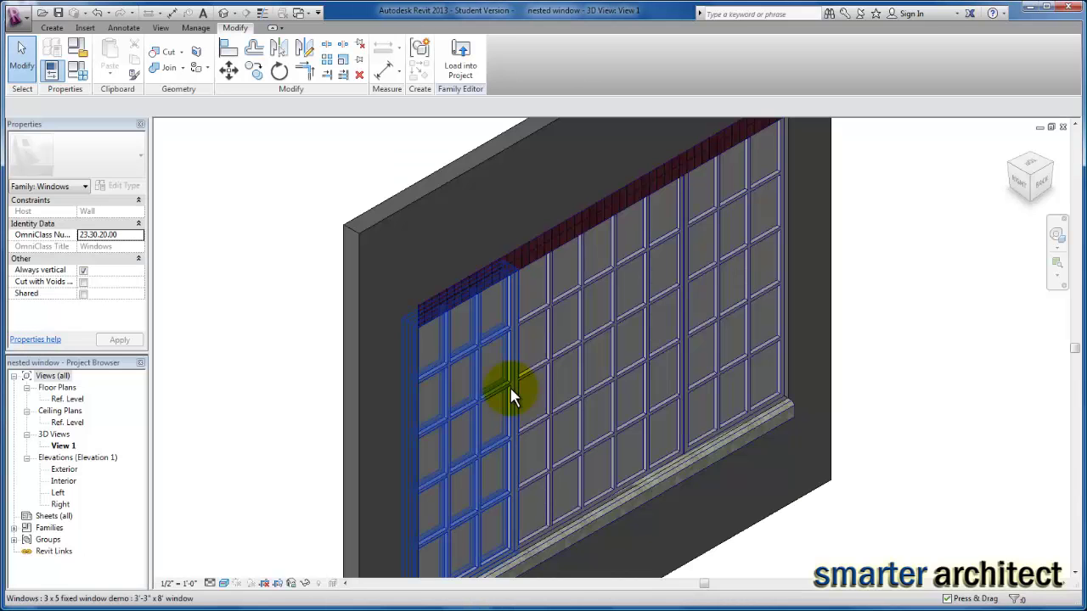
left_click(276, 247)
left_click(276, 246)
scroll(704, 467, "down", 2)
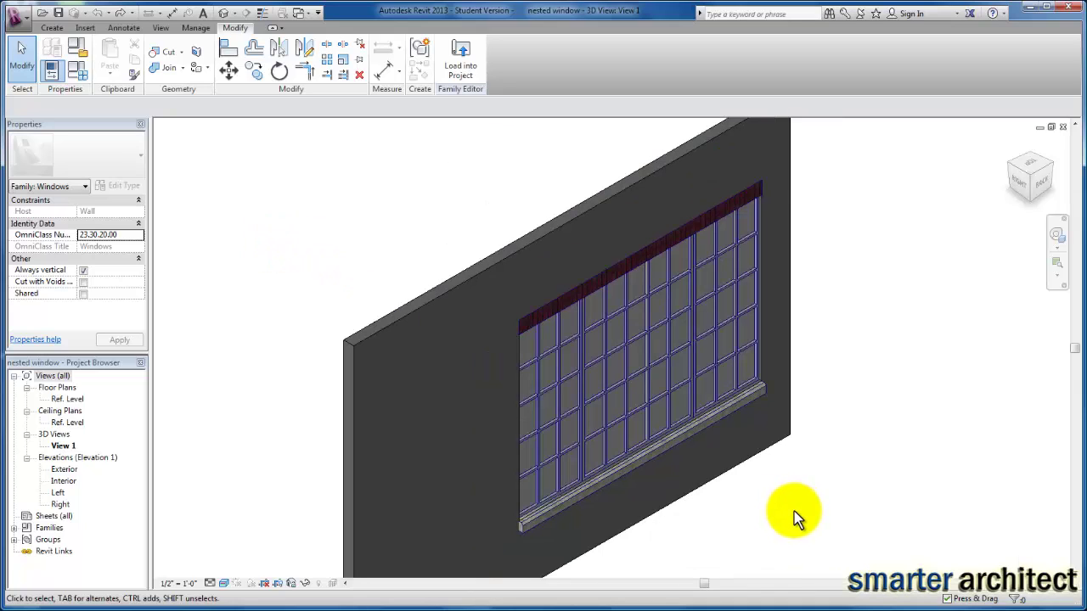
Extend the wall to the right and load the 3 x 5 and 5 x 5 fixed window demo families.
left_click(790, 361)
left_click_drag(805, 413, 856, 388)
left_click(52, 27)
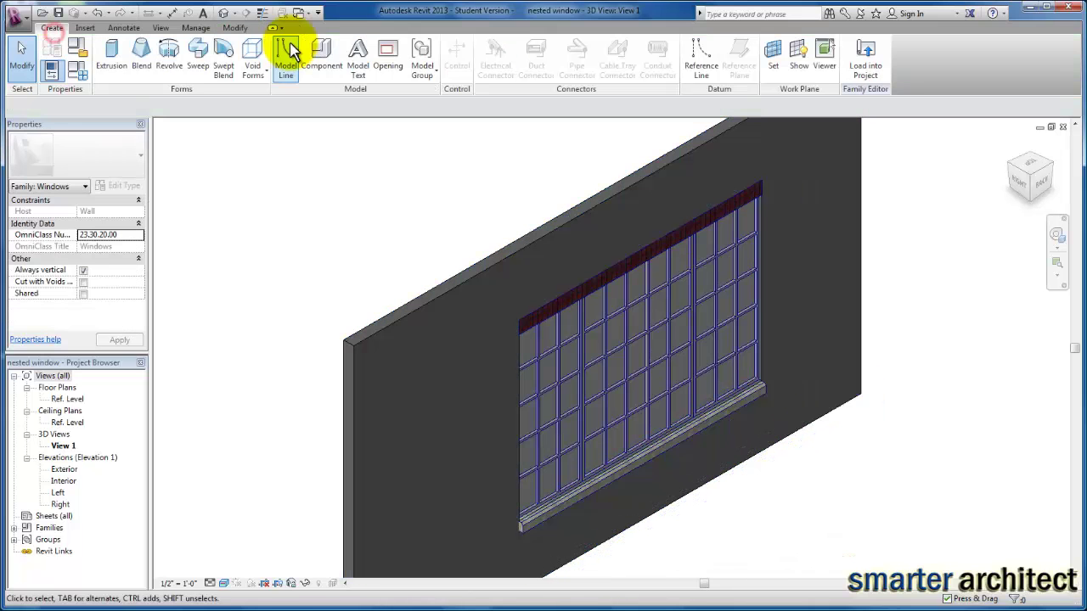
left_click(319, 59)
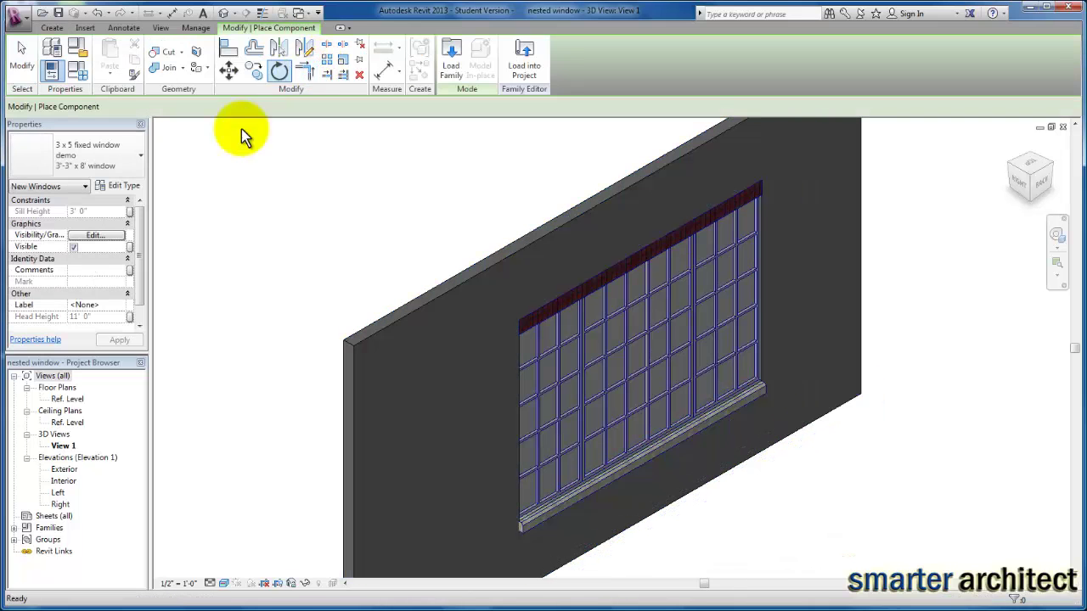
left_click(451, 72)
left_click(321, 374)
scroll(454, 297, "down", 2)
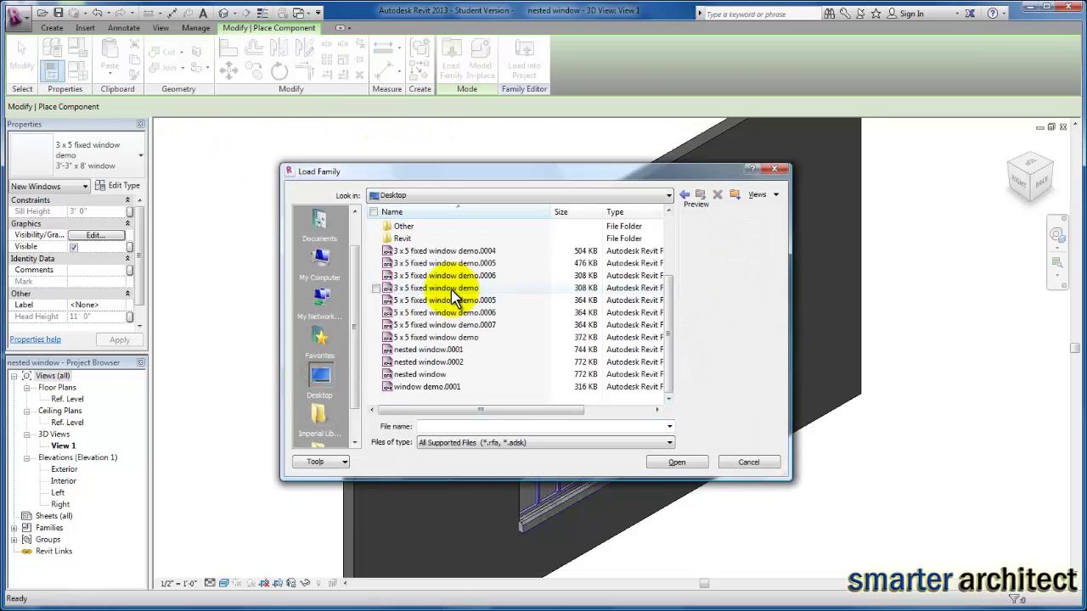
left_click(454, 290)
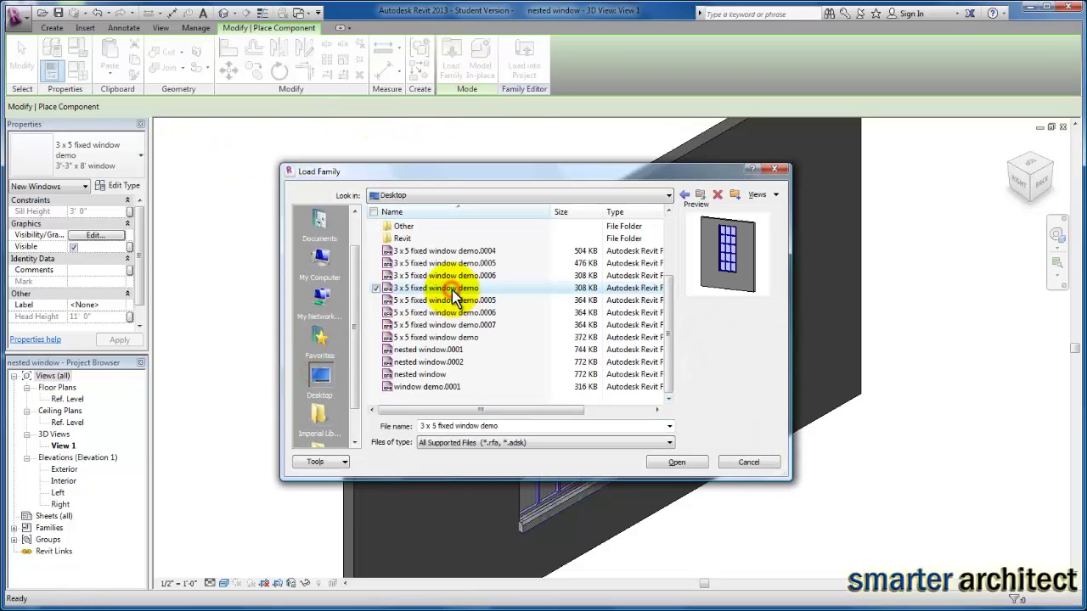
left_click(429, 339, "ctrl")
left_click(685, 462)
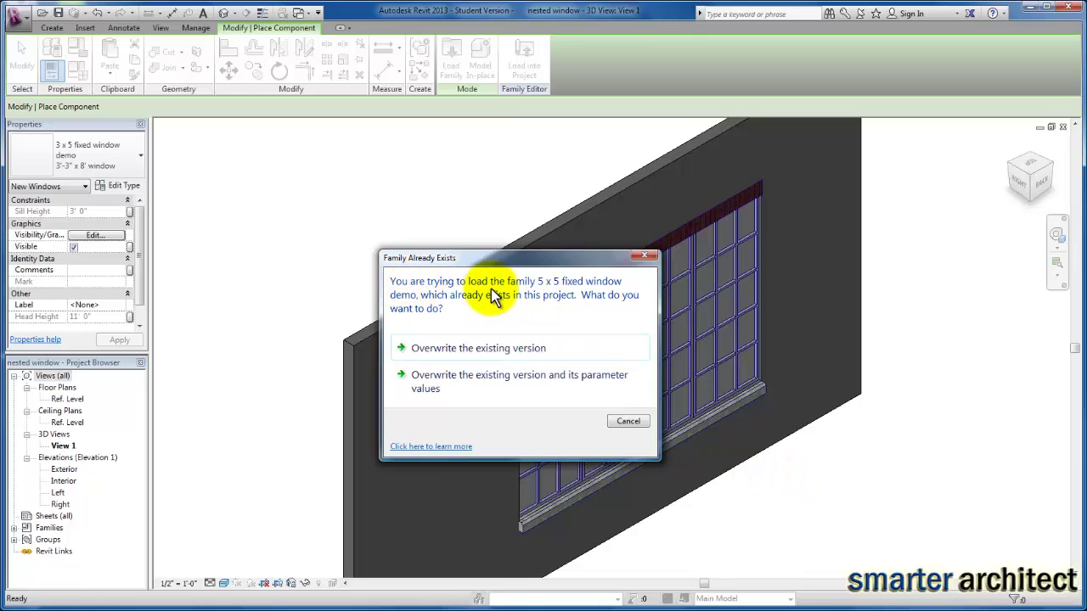
Overwrite both existing window families and their parameter values, then end component placement.
left_click(486, 384)
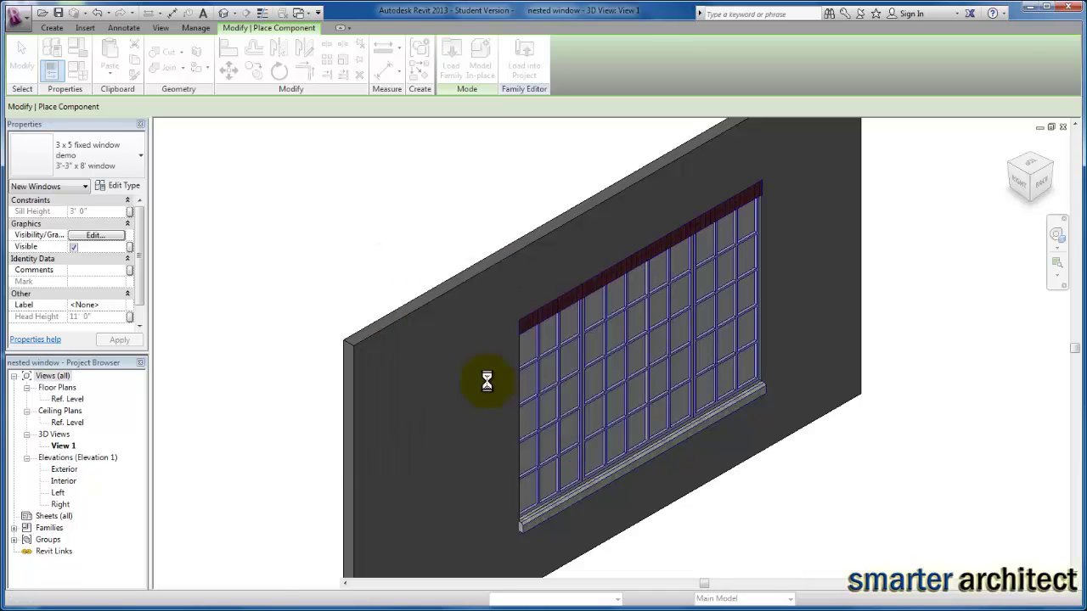
left_click(543, 379)
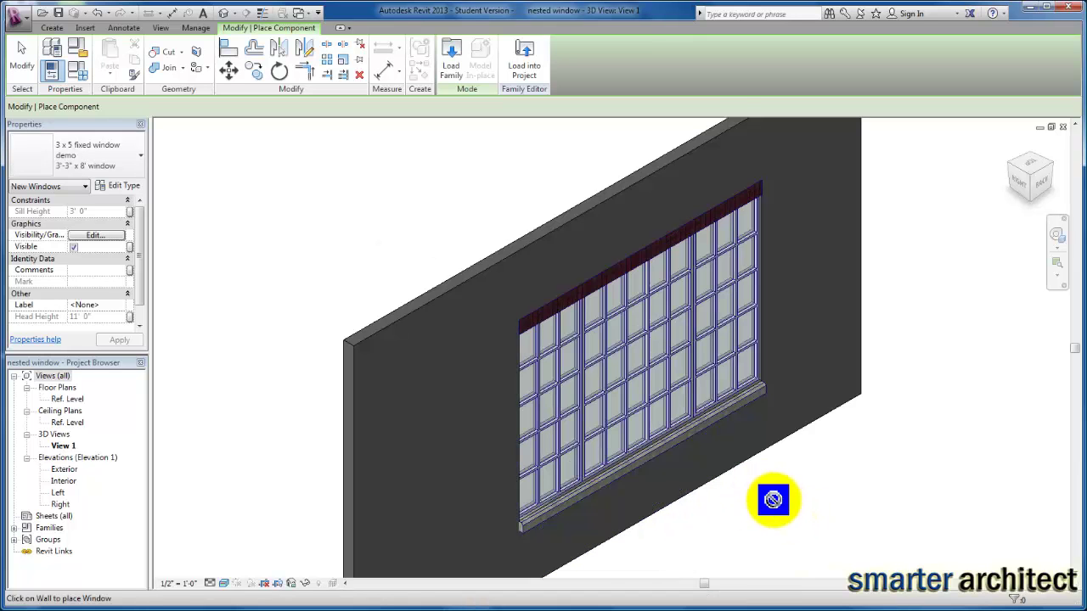
key("Escape")
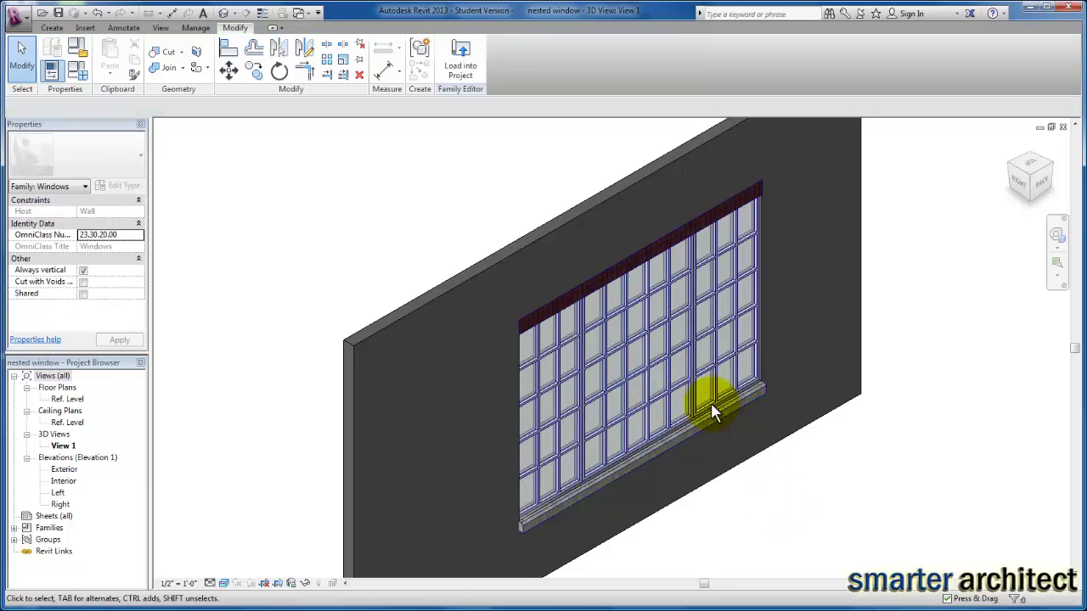
scroll(702, 406, "up", 3)
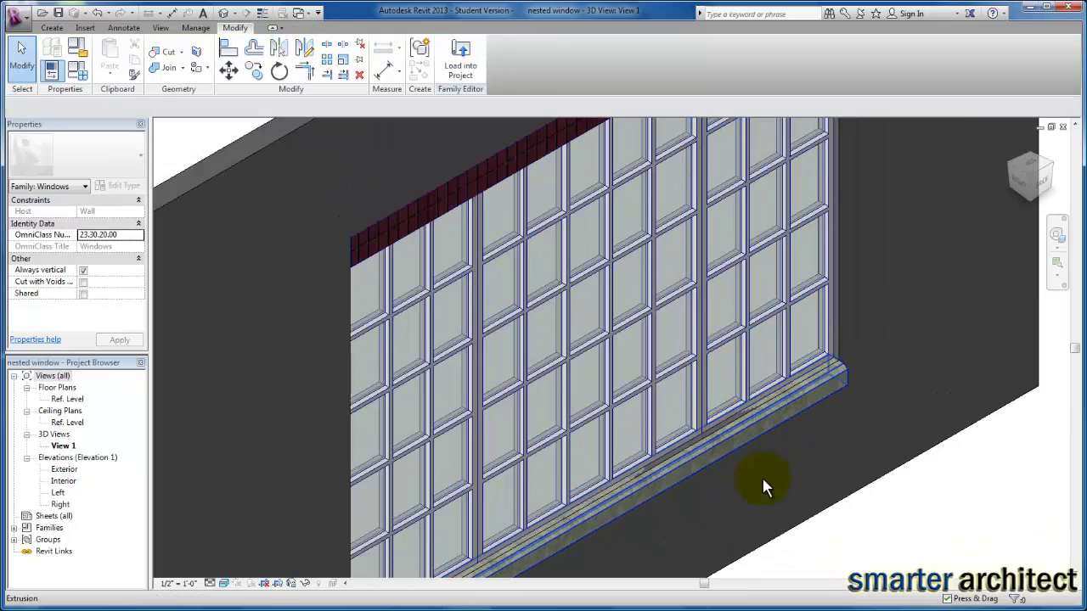
scroll(729, 450, "down", 3)
middle_click_drag(751, 488, 695, 485)
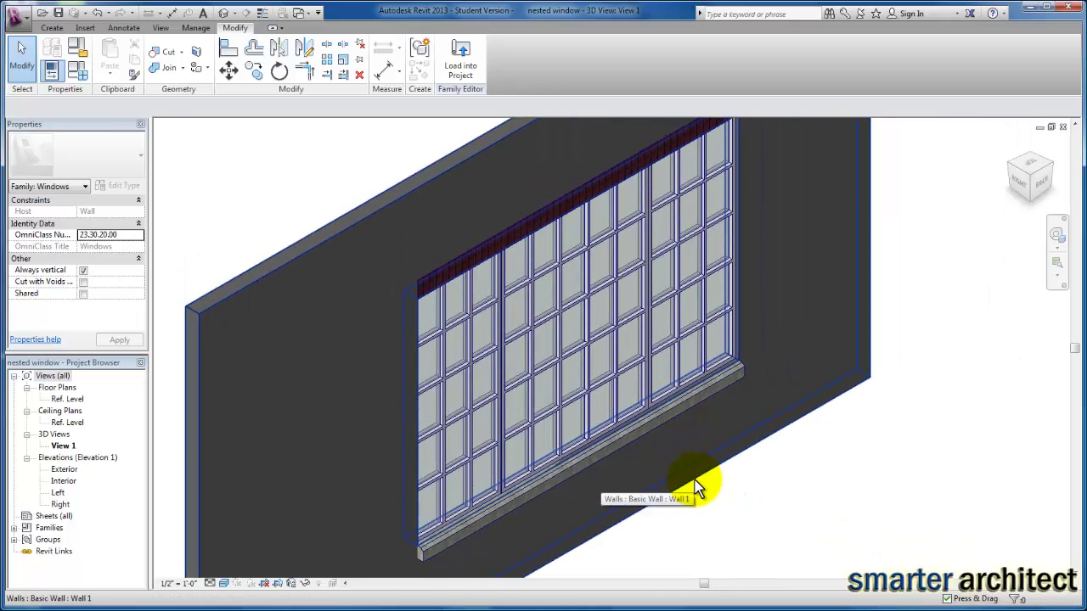